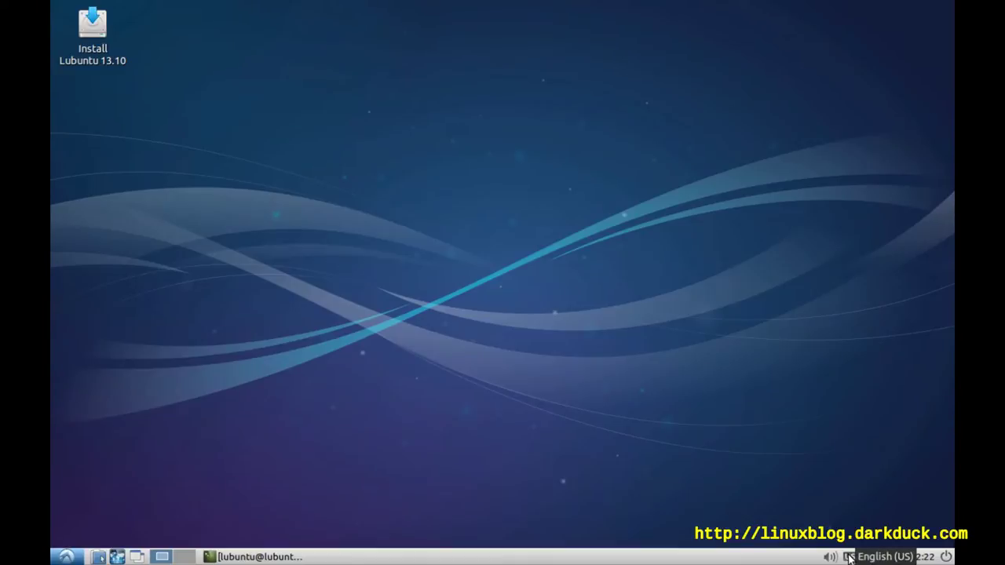
Open the panel's Keyboard Layout Handler settings and disable keeping the system layouts.
{"action": "right_click", "coordinate": [850, 557]}
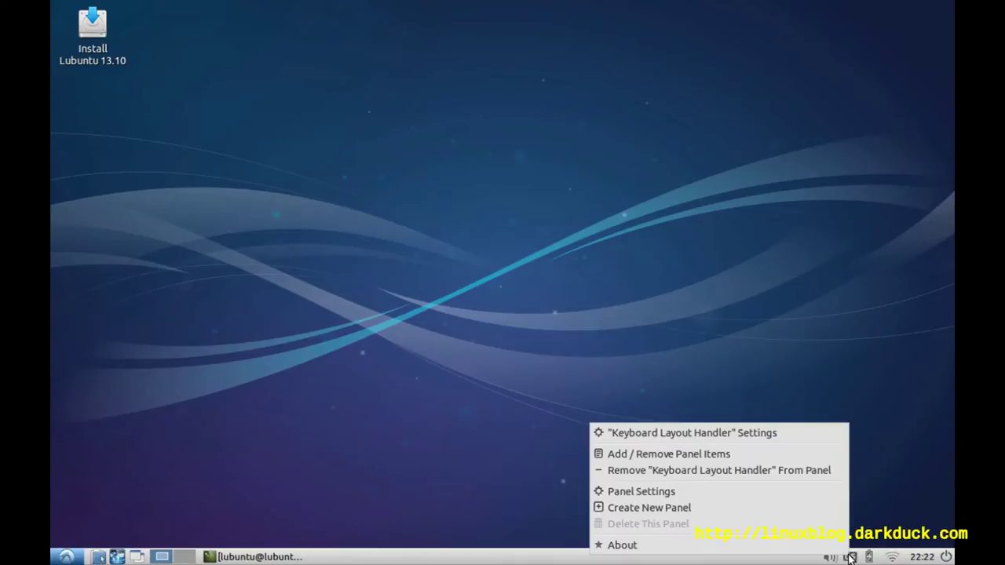
{"action": "left_click", "coordinate": [705, 435]}
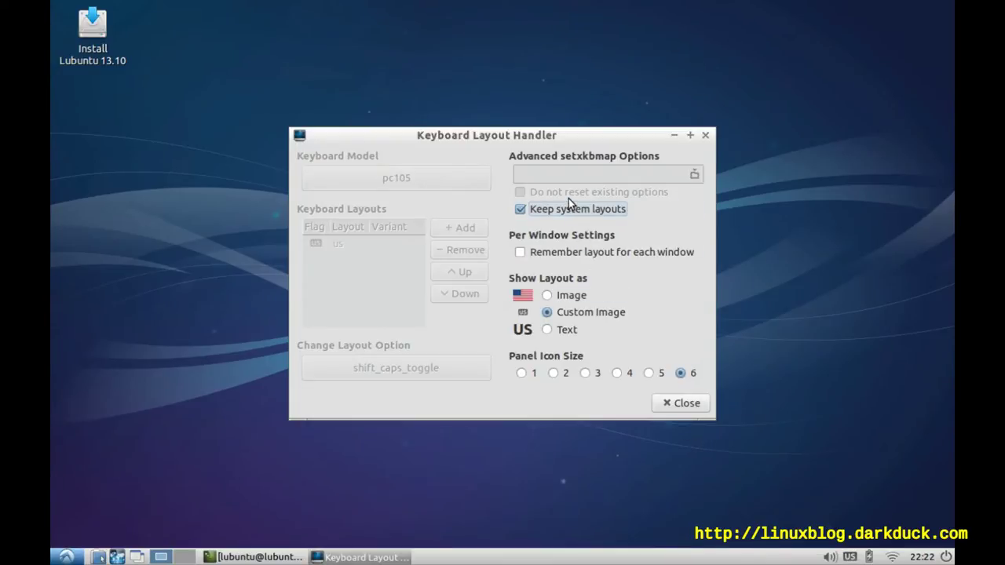
{"action": "left_click", "coordinate": [519, 211]}
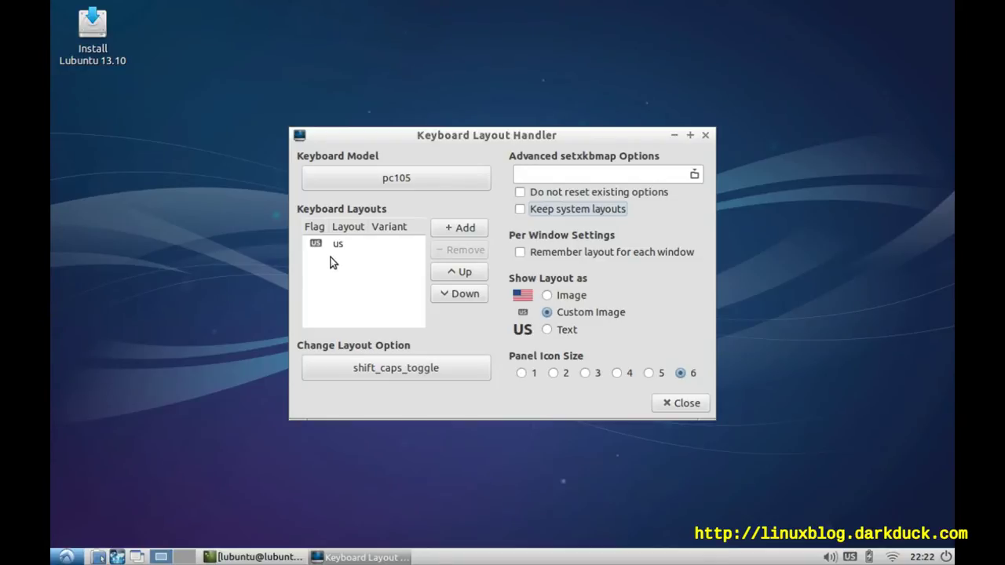
Add the English (UK) gb layout to the keyboard layouts.
{"action": "left_click", "coordinate": [450, 230]}
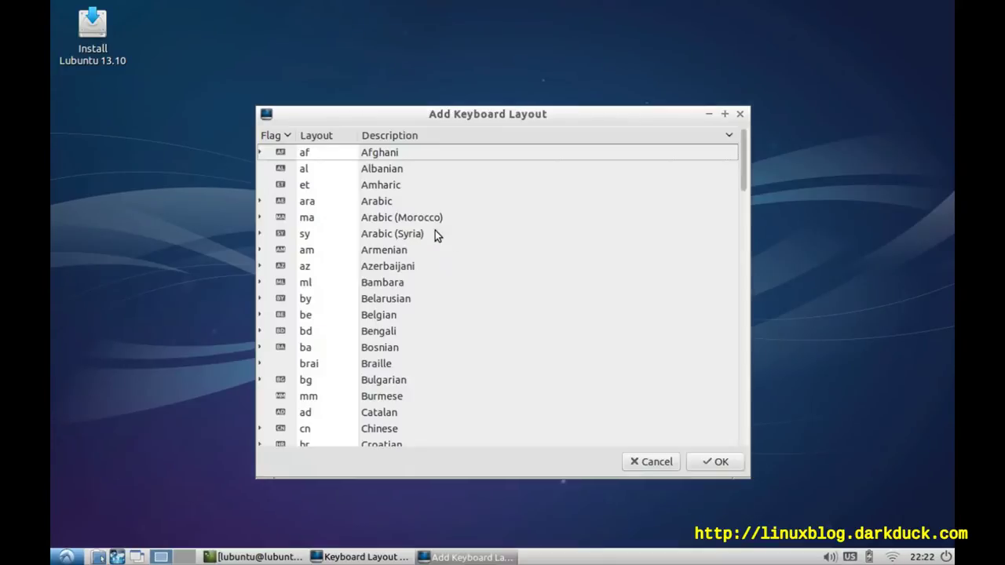
{"action": "scroll", "coordinate": [385, 286], "scroll_direction": "down", "scroll_amount": 3}
{"action": "left_click", "coordinate": [383, 280]}
{"action": "scroll", "coordinate": [385, 287], "scroll_direction": "down", "scroll_amount": 3}
{"action": "scroll", "coordinate": [385, 287], "scroll_direction": "up", "scroll_amount": 3}
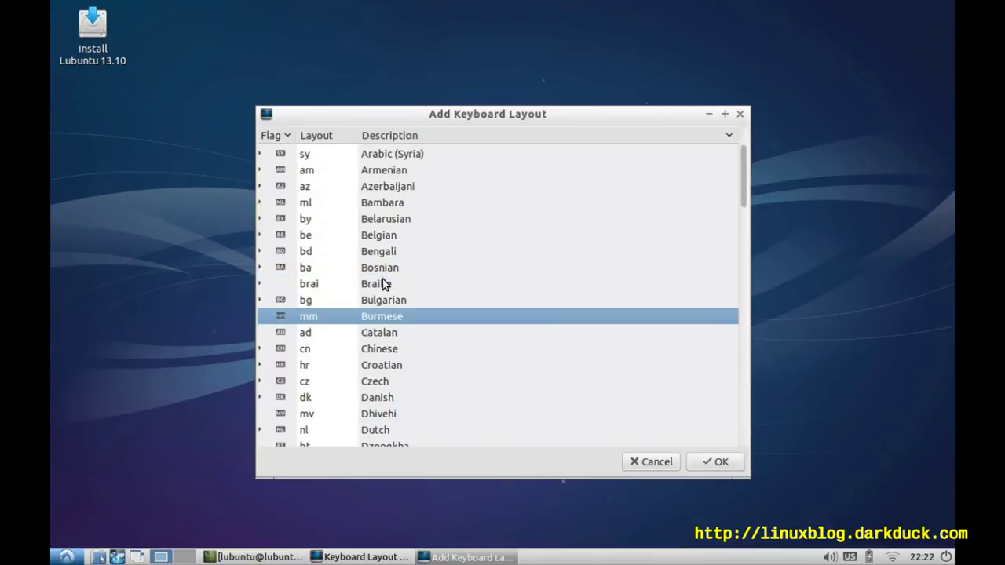
{"action": "scroll", "coordinate": [381, 281], "scroll_direction": "down", "scroll_amount": 9}
{"action": "scroll", "coordinate": [380, 283], "scroll_direction": "down", "scroll_amount": 3}
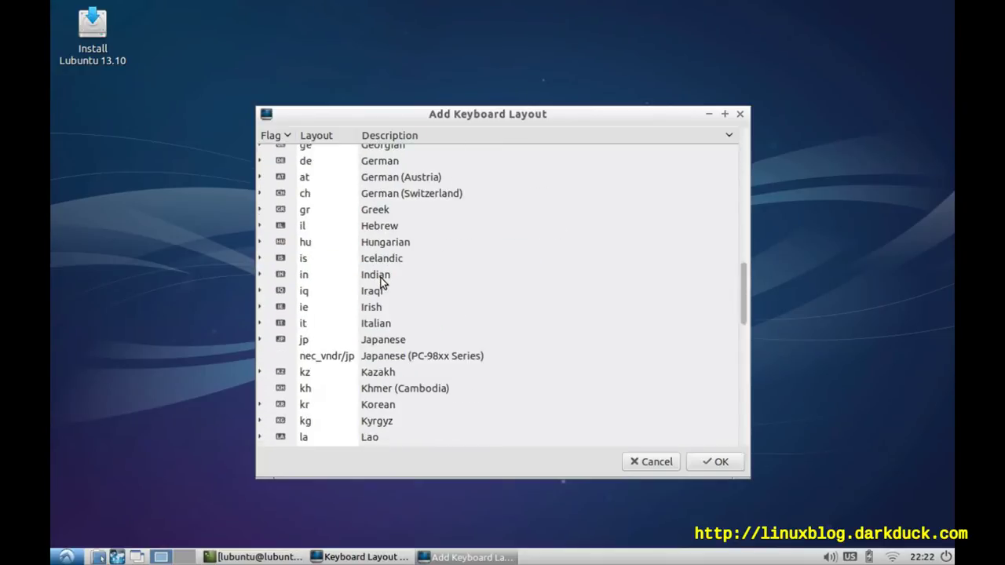
{"action": "scroll", "coordinate": [382, 282], "scroll_direction": "up", "scroll_amount": 4}
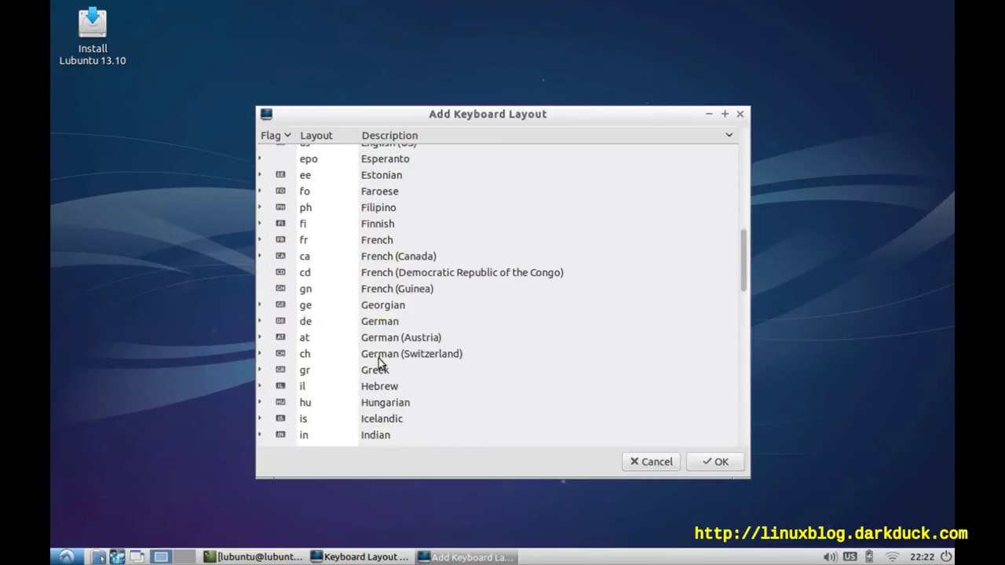
{"action": "scroll", "coordinate": [379, 397], "scroll_direction": "down", "scroll_amount": 2}
{"action": "scroll", "coordinate": [379, 393], "scroll_direction": "up", "scroll_amount": 2}
{"action": "scroll", "coordinate": [376, 235], "scroll_direction": "up", "scroll_amount": 1}
{"action": "left_click", "coordinate": [377, 169]}
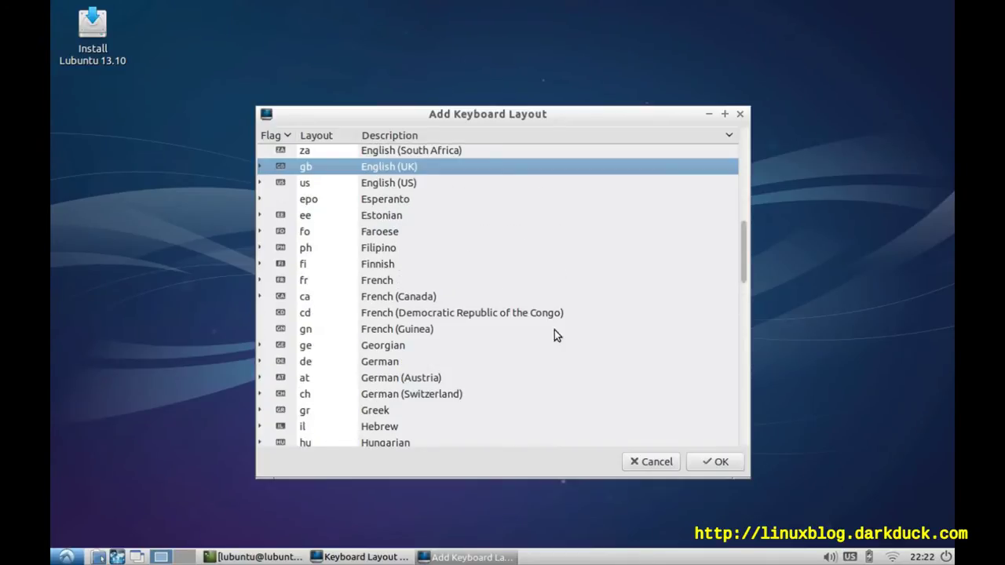
{"action": "left_click", "coordinate": [714, 462]}
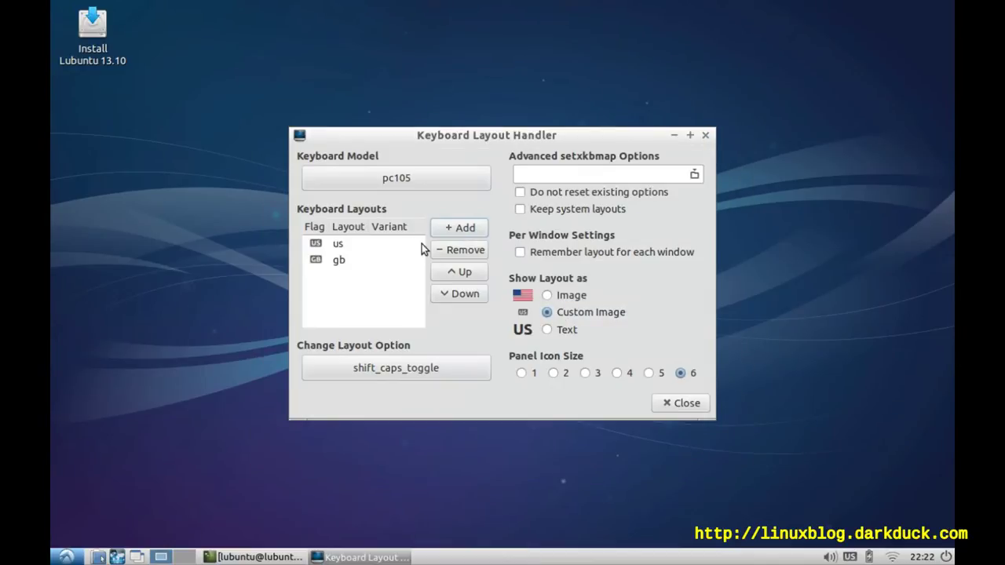
Add the Russian (ru) keyboard layout and remove the us layout from the list.
{"action": "left_click", "coordinate": [460, 228]}
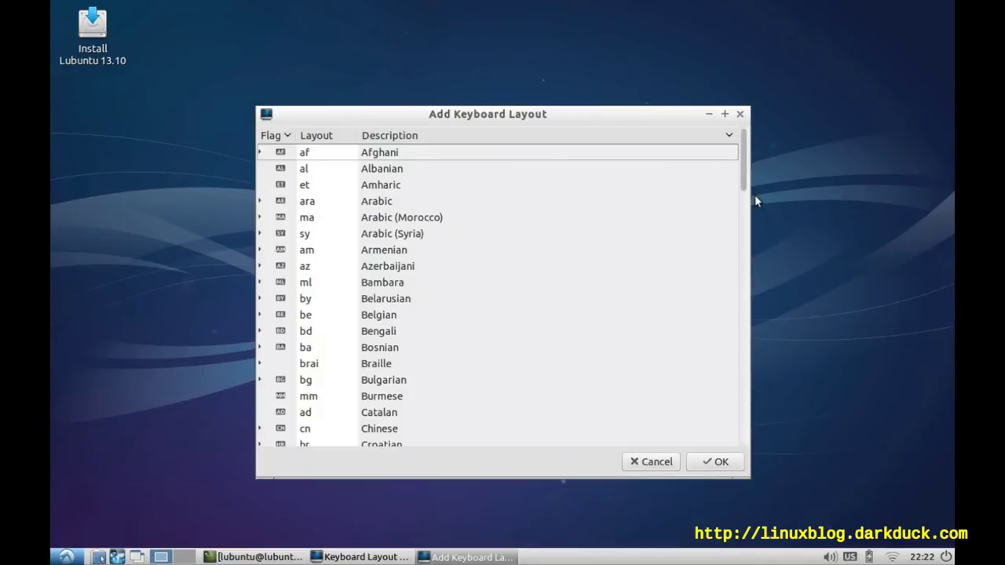
{"action": "left_click_drag", "start_coordinate": [745, 161], "coordinate": [743, 362]}
{"action": "left_click", "coordinate": [394, 390]}
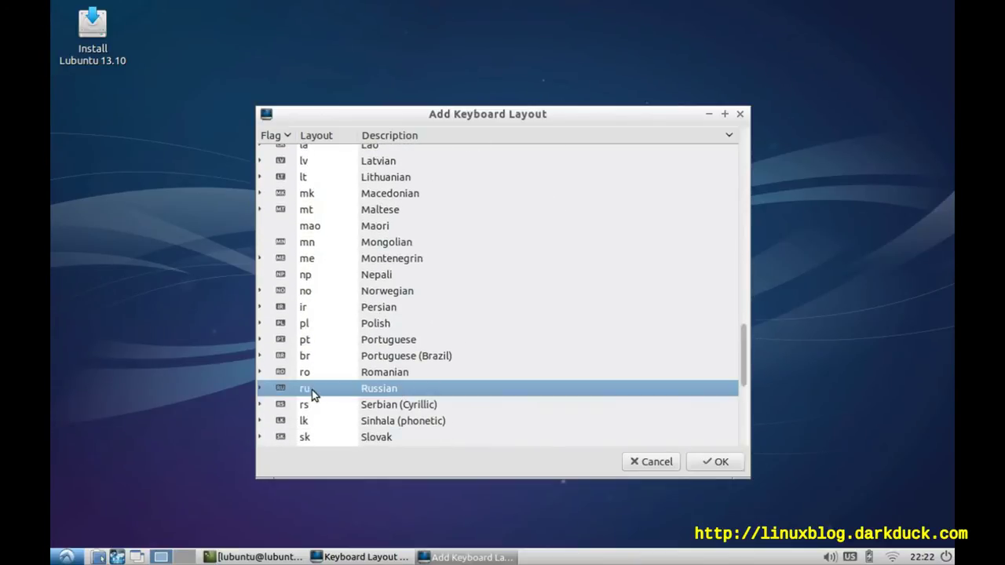
{"action": "left_click", "coordinate": [700, 459]}
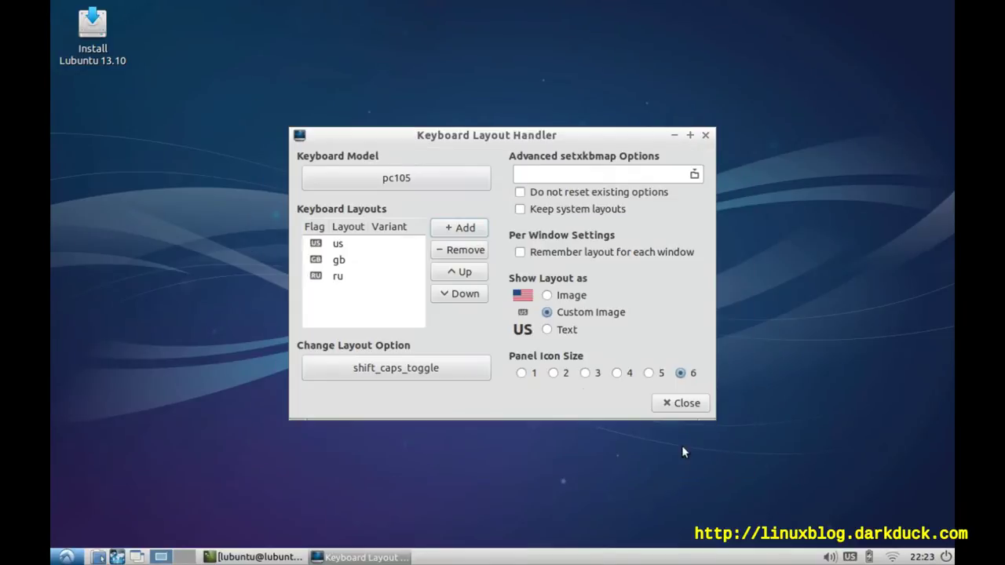
{"action": "left_click", "coordinate": [338, 245]}
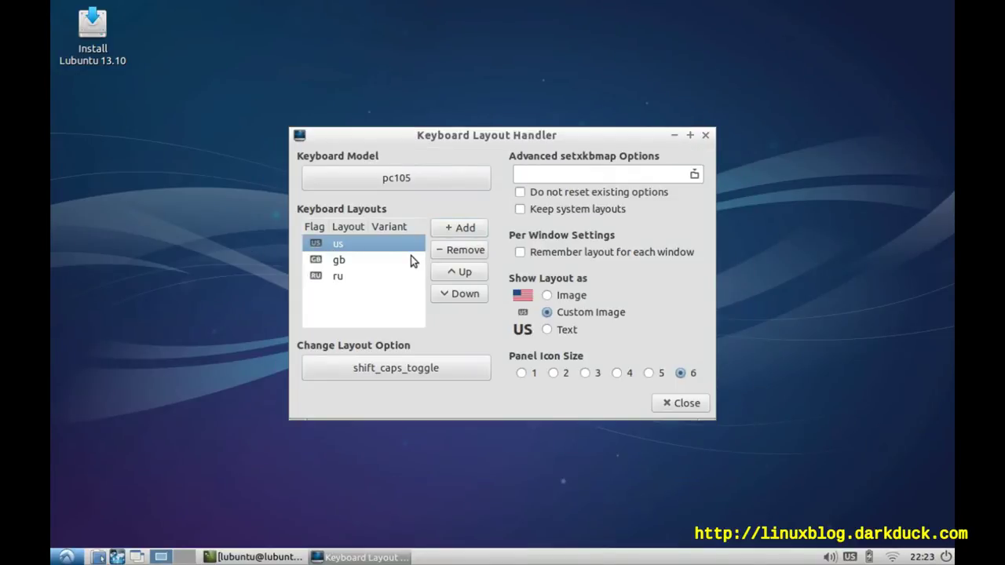
{"action": "left_click", "coordinate": [464, 253]}
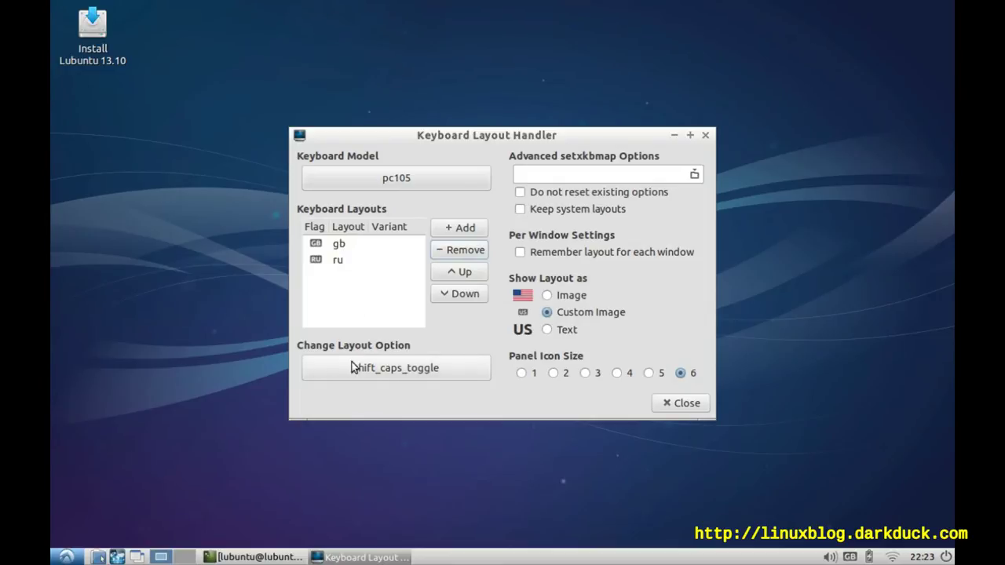
Set the layout change option to Ctrl+Shift (ctrl_shift_toggle).
{"action": "left_click", "coordinate": [395, 371]}
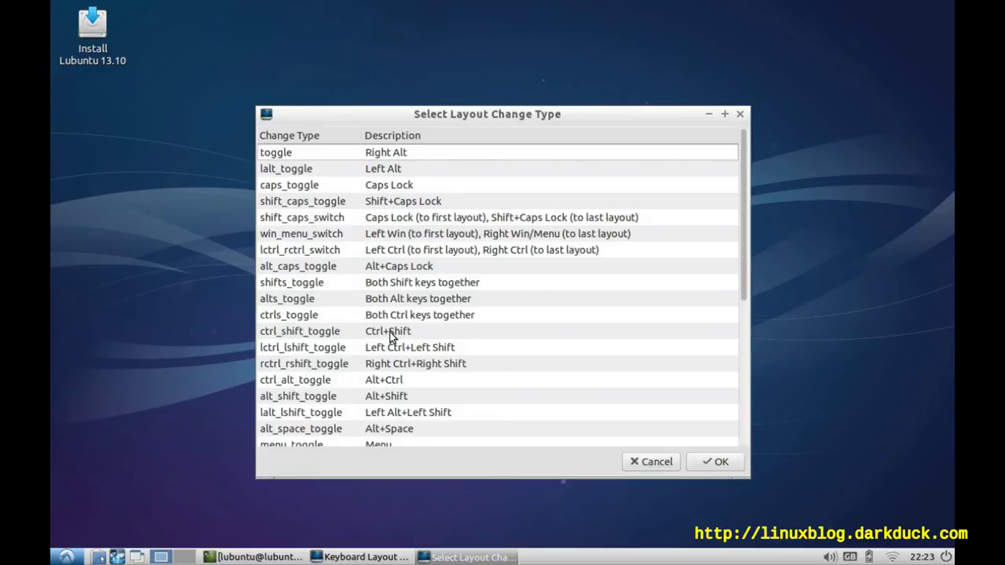
{"action": "left_click", "coordinate": [390, 332]}
{"action": "left_click", "coordinate": [706, 462]}
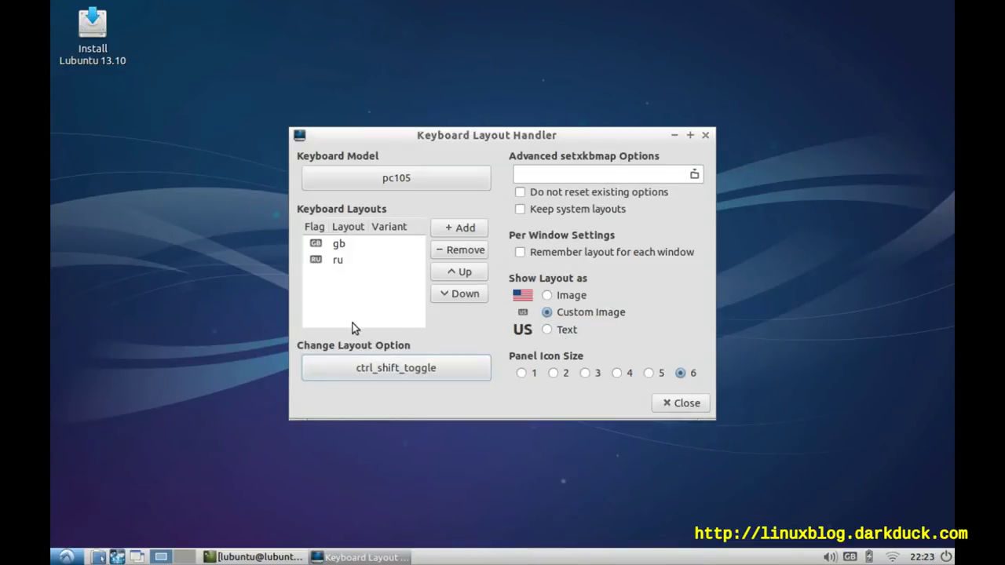
Show the layout indicator as text with panel icon size 1, and close the keyboard layout settings.
{"action": "left_click", "coordinate": [548, 296]}
{"action": "left_click", "coordinate": [547, 313]}
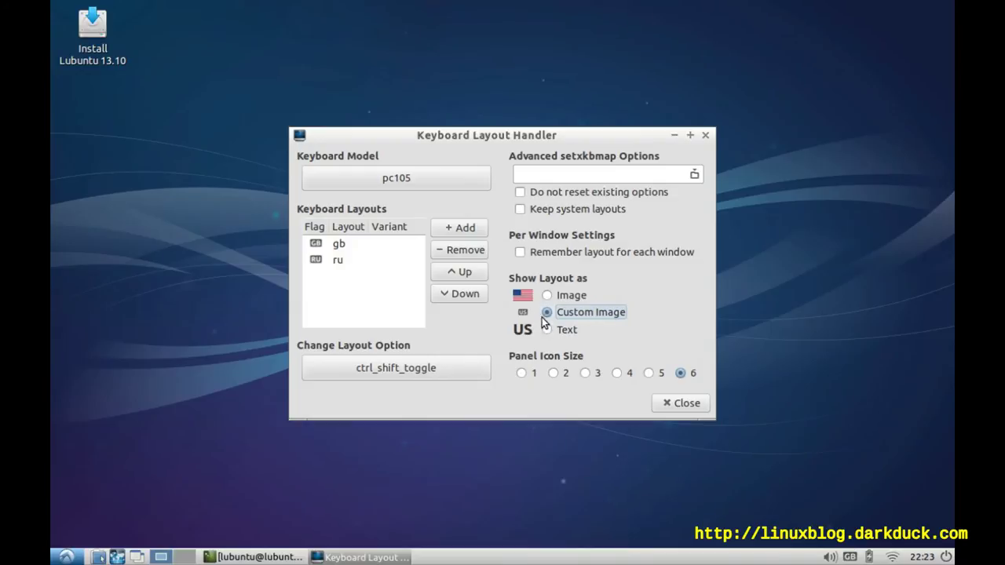
{"action": "left_click", "coordinate": [548, 330]}
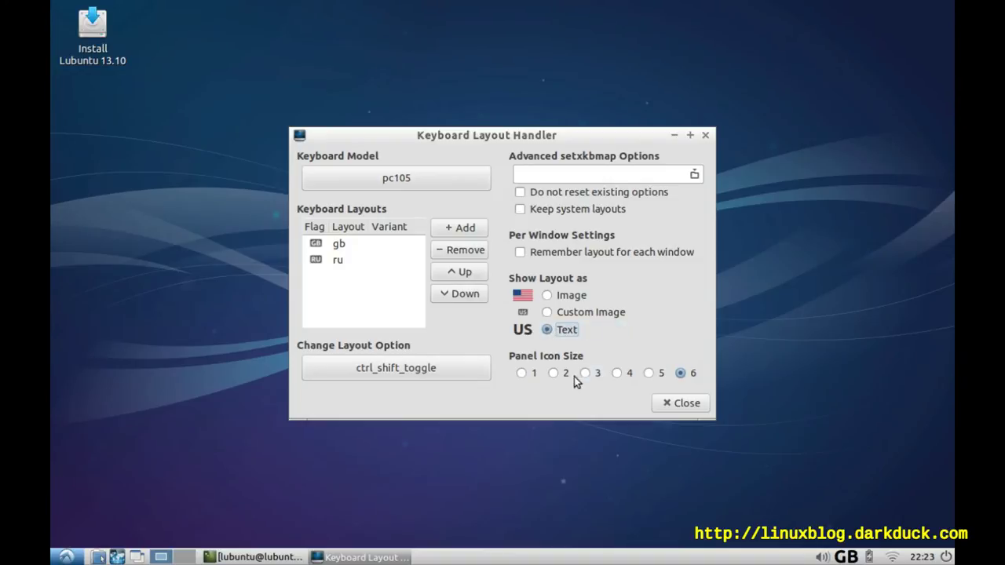
{"action": "left_click", "coordinate": [521, 373]}
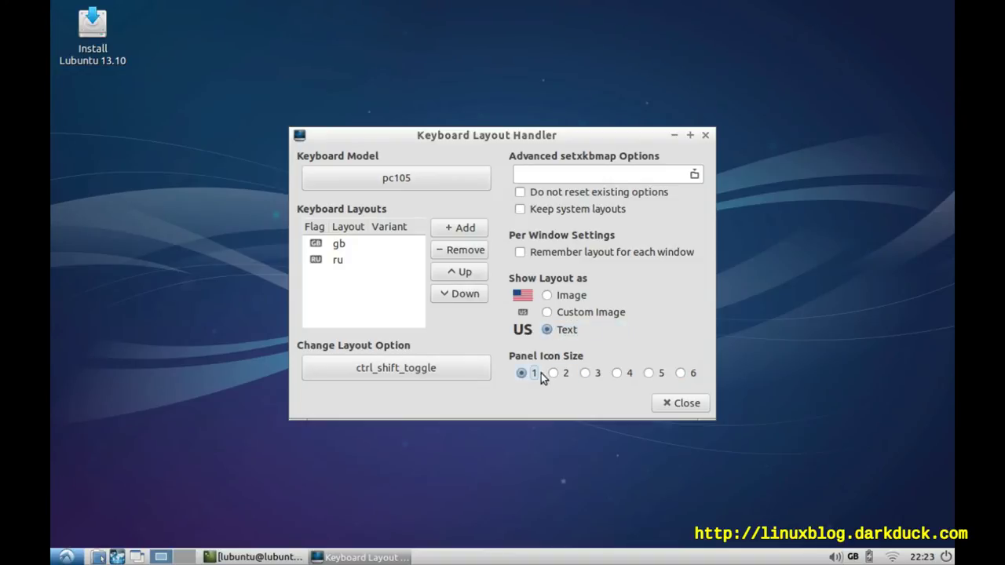
{"action": "left_click", "coordinate": [554, 374]}
{"action": "left_click", "coordinate": [589, 374]}
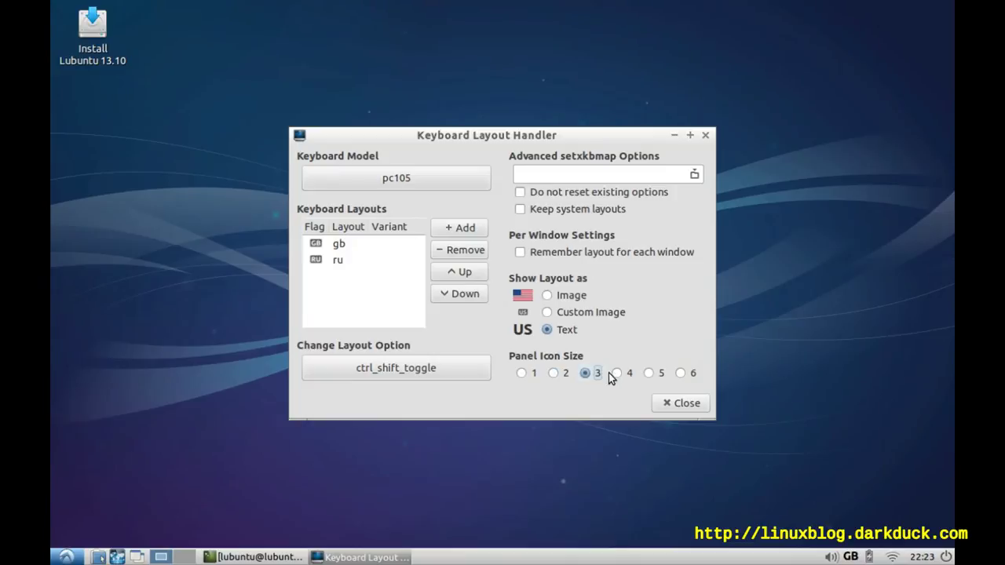
{"action": "left_click", "coordinate": [522, 374]}
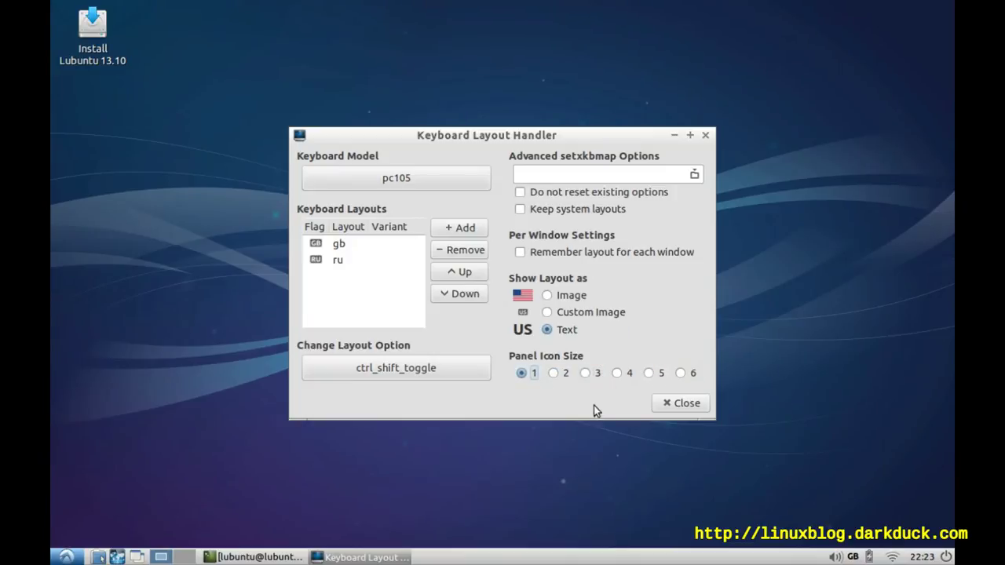
{"action": "left_click", "coordinate": [685, 404]}
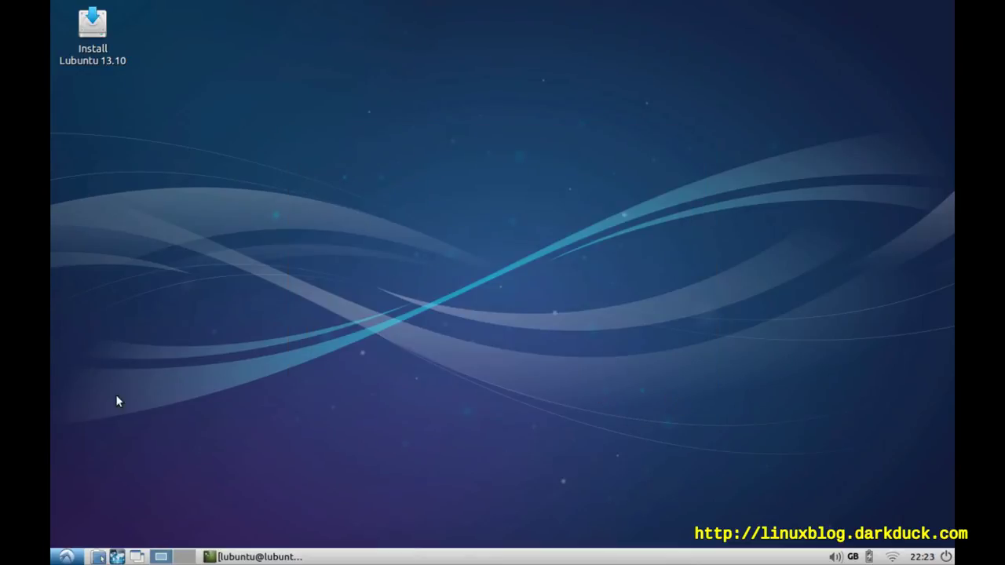
Open the text editor with a blank document for trying out the keyboard layouts.
{"action": "left_click", "coordinate": [65, 557]}
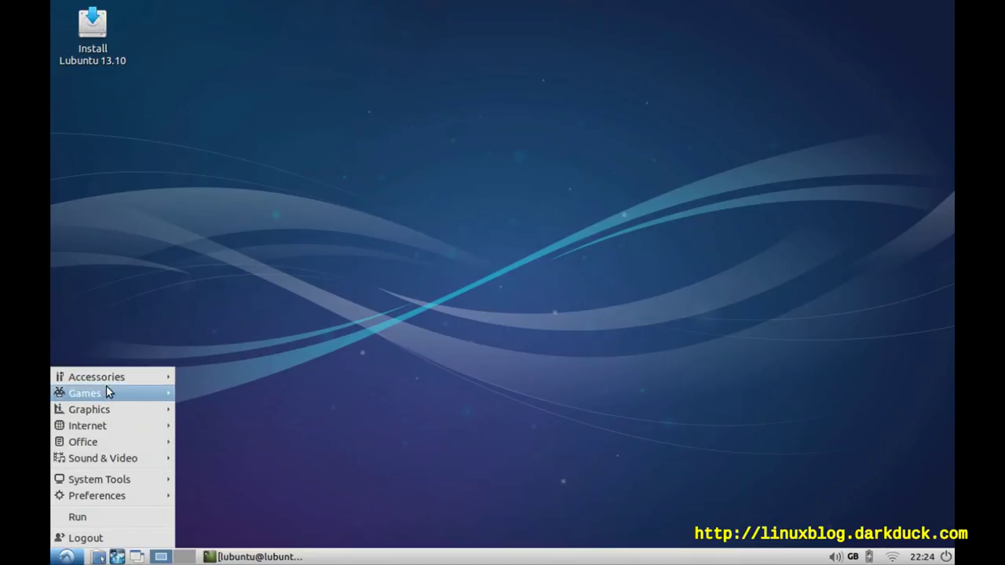
{"action": "mouse_move", "coordinate": [108, 380]}
{"action": "left_click", "coordinate": [224, 471]}
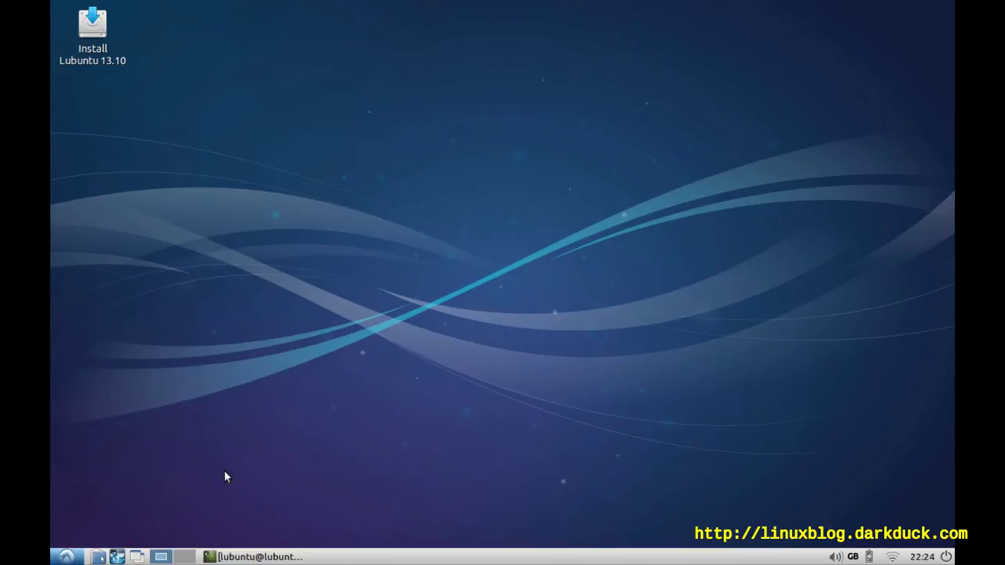
Write "Hello!" with the English layout, switch to the Russian layout and write "Привет!" two lines below.
{"action": "type", "text": "H"}
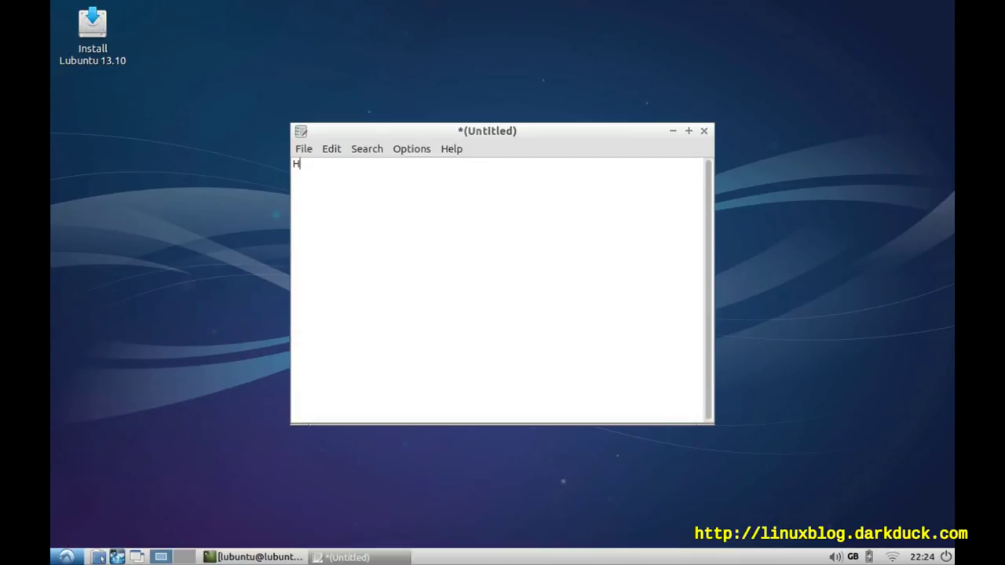
{"action": "type", "text": "ello!"}
{"action": "key", "text": "alt+shift"}
{"action": "type", "text": "Привет!"}
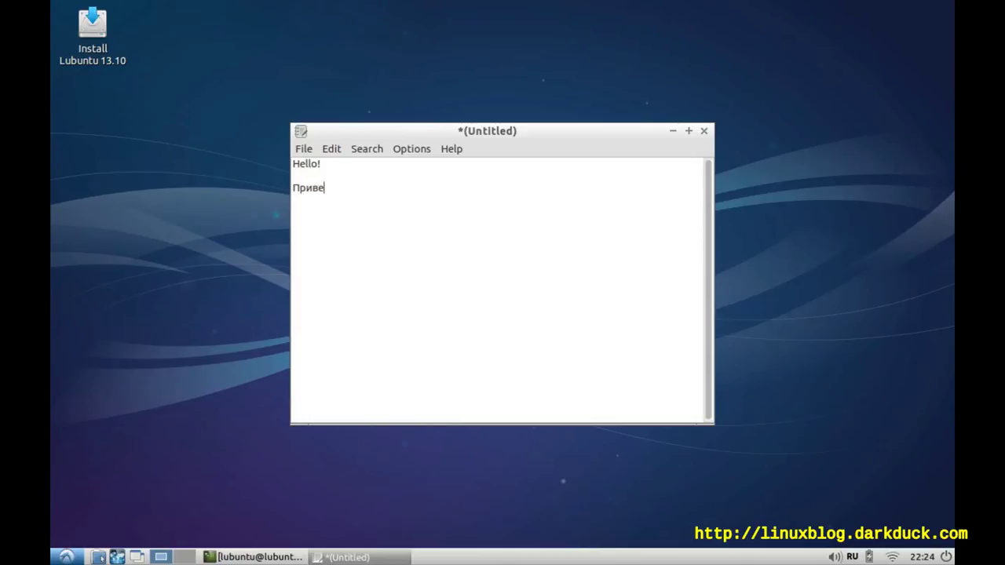